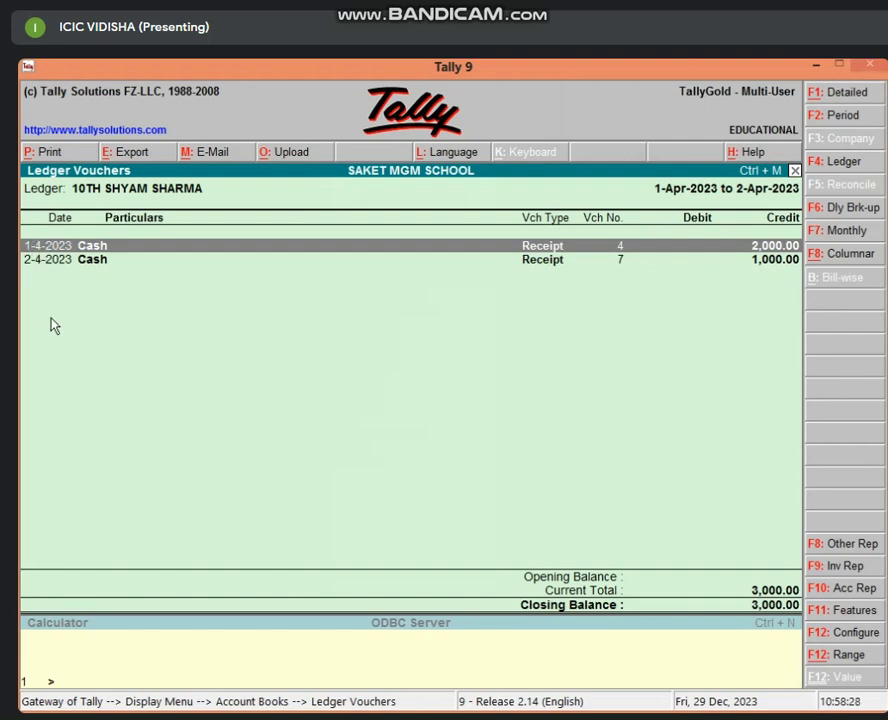
# Step: Close the open student's ledger vouchers report and return to the Gateway of Tally
pyautogui.press('Escape')
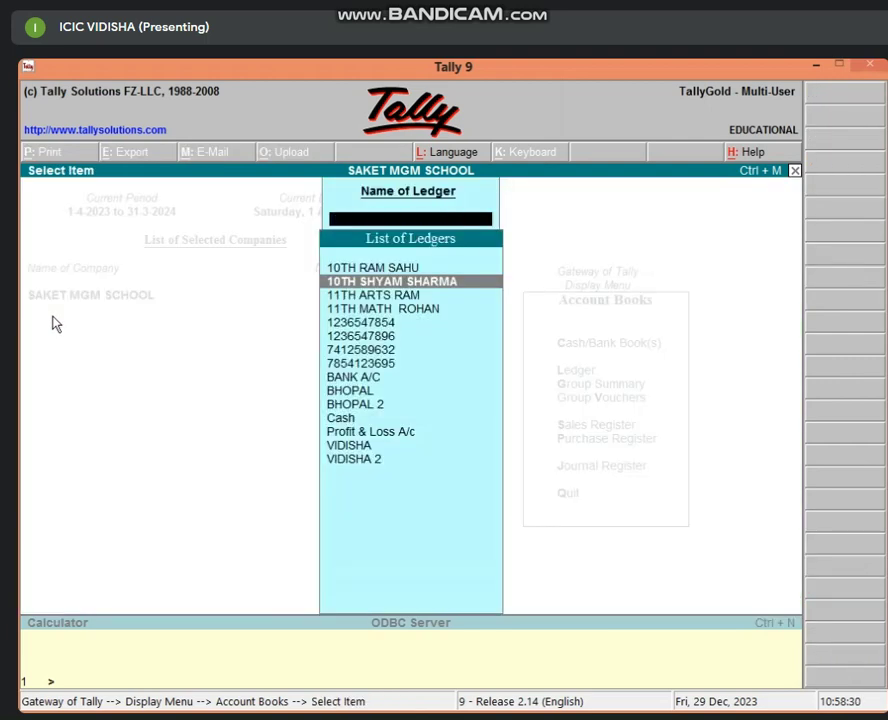
pyautogui.press('Escape')
pyautogui.press('Escape')
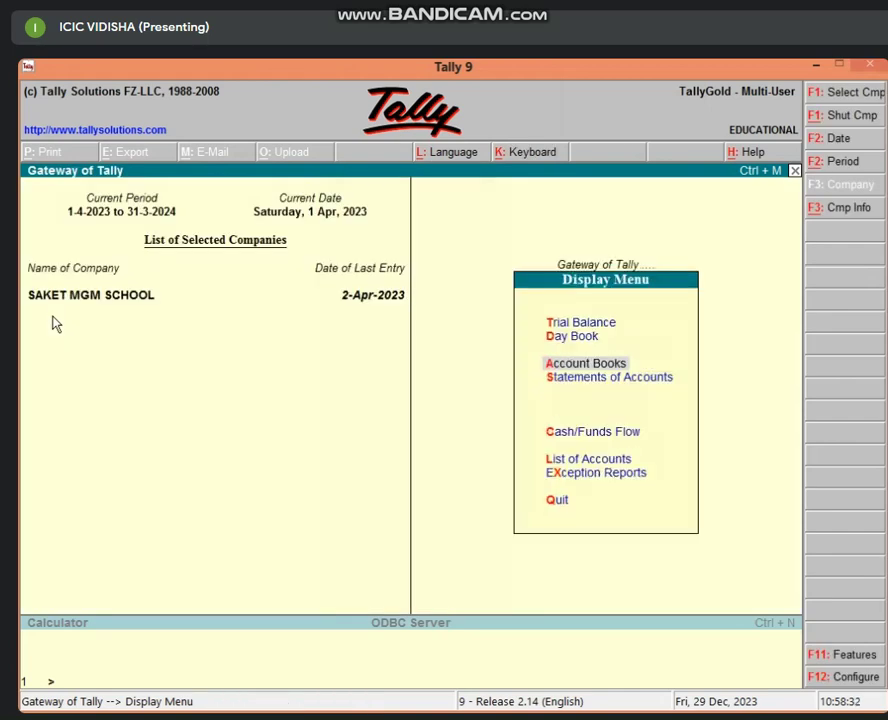
pyautogui.press('Escape')
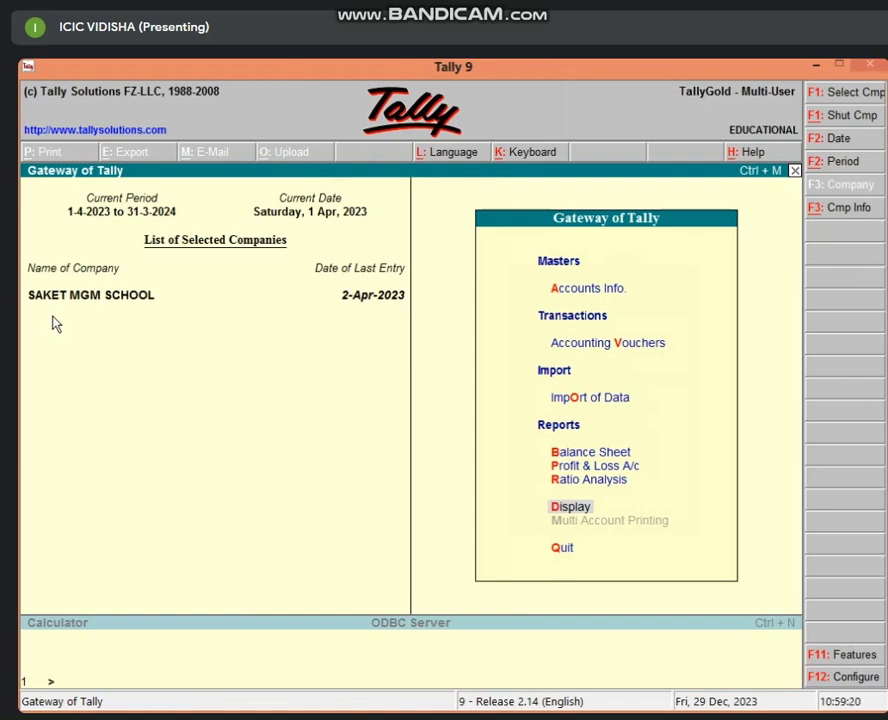
# Step: Display the ledger vouchers of the first 10th-class student from the account books, filtering the ledger list by 10
pyautogui.press('d')
pyautogui.press('a')
pyautogui.press('l')
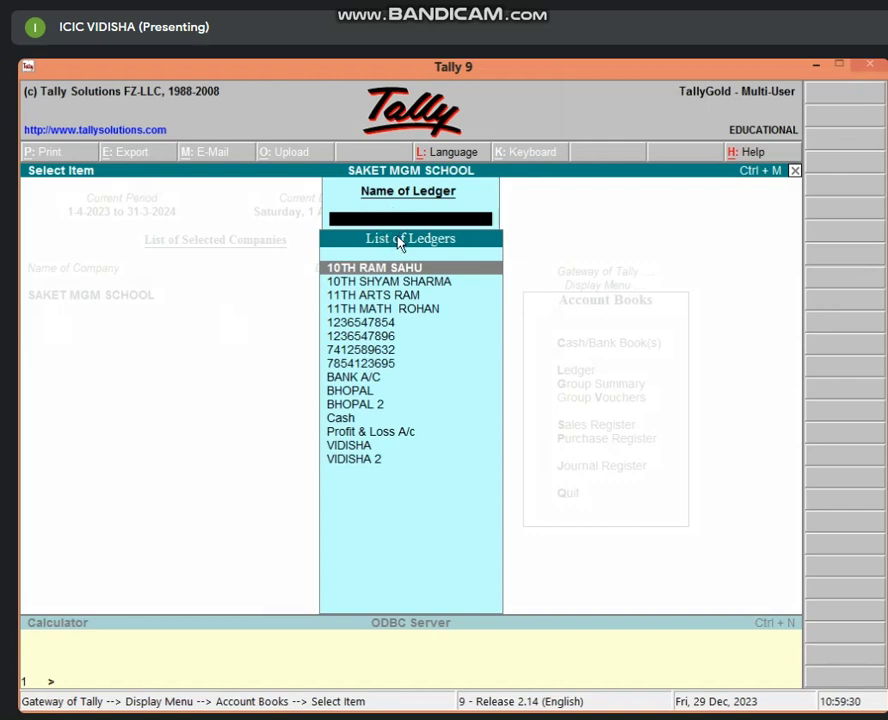
pyautogui.write('10')
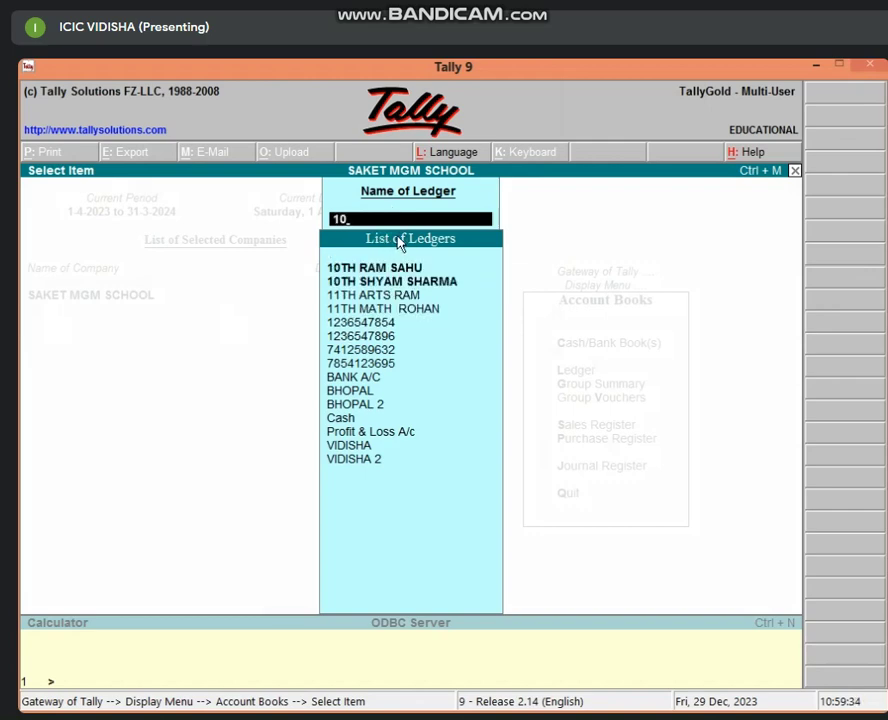
pyautogui.press('Down')
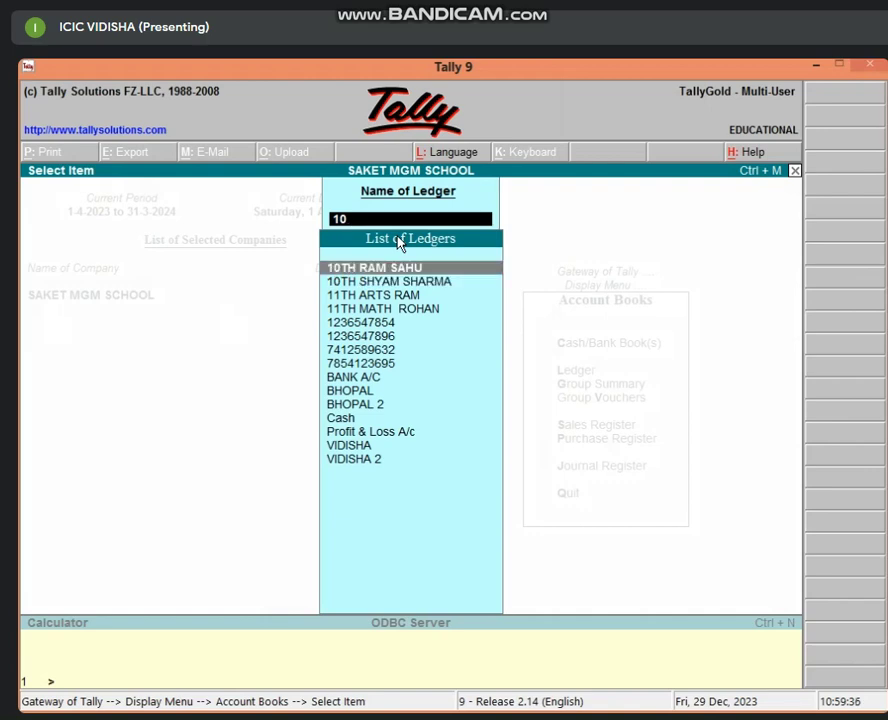
pyautogui.press('Return')
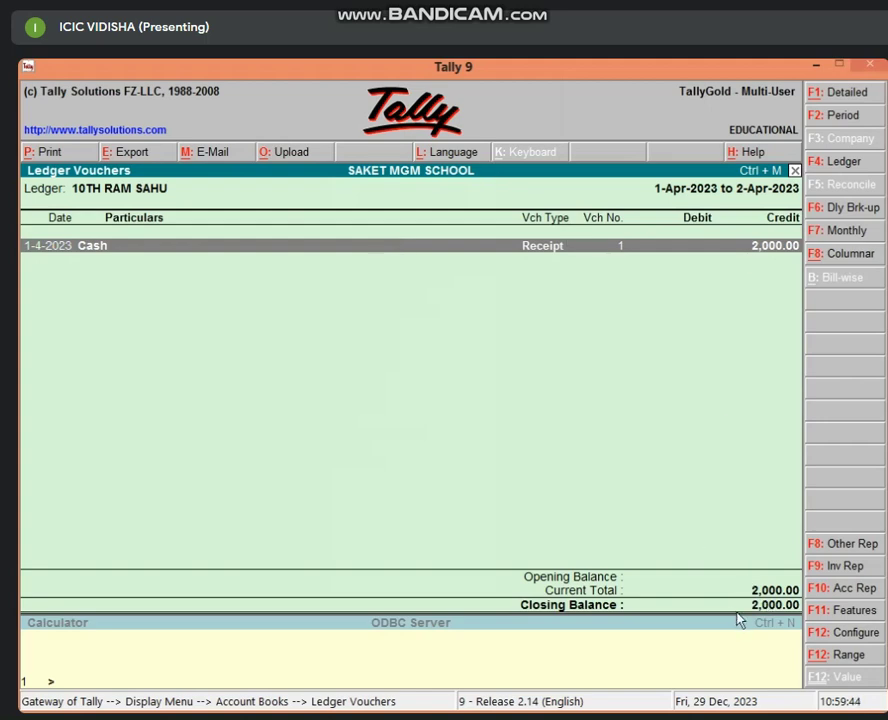
# Step: View the ledger vouchers of the second 10th-class student and go back to the ledger list
pyautogui.press('Escape')
pyautogui.press('Down')
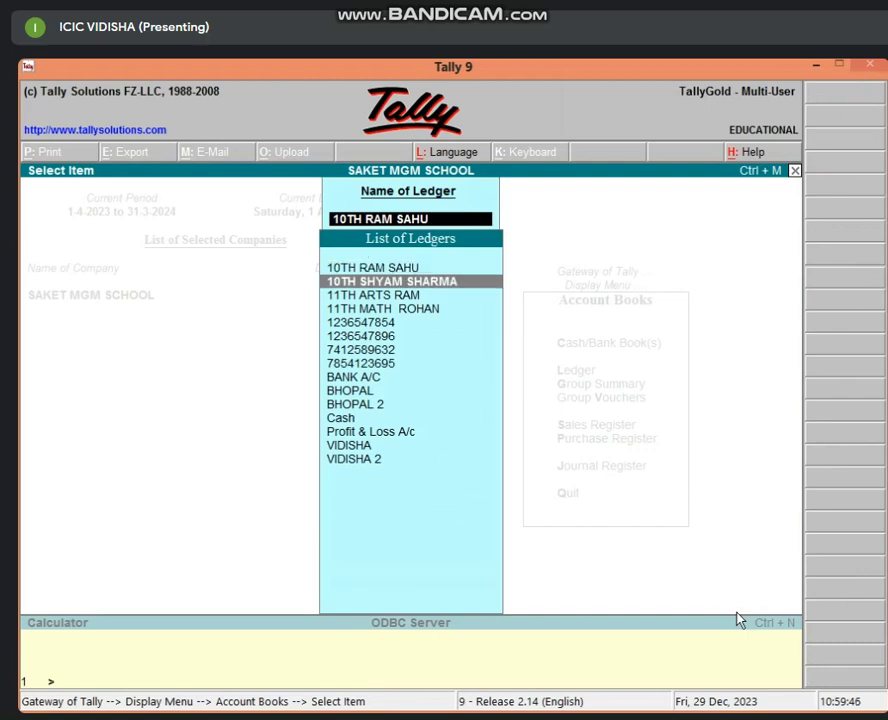
pyautogui.press('Return')
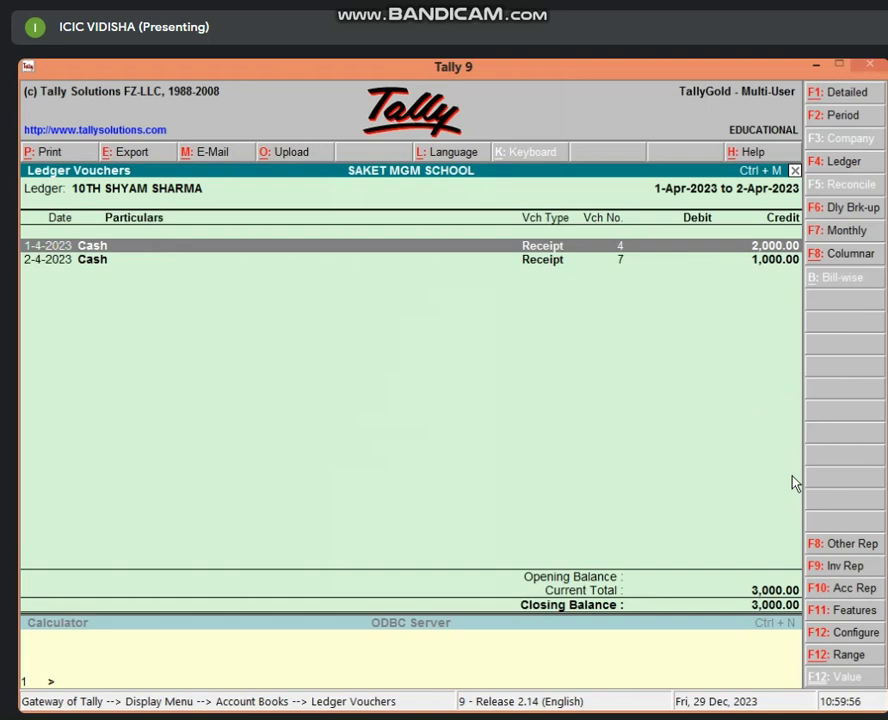
pyautogui.press('Escape')
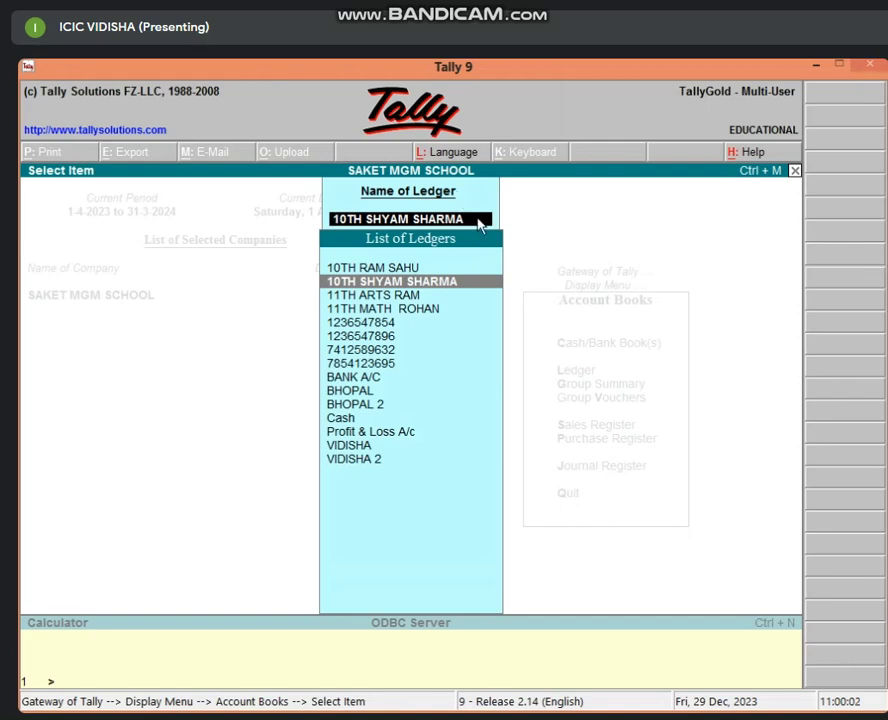
# Step: Filter the ledger list by 11, view the 11th Math student's ledger vouchers, and return to the Gateway of Tally
pyautogui.press('BackSpace')
pyautogui.press('BackSpace')
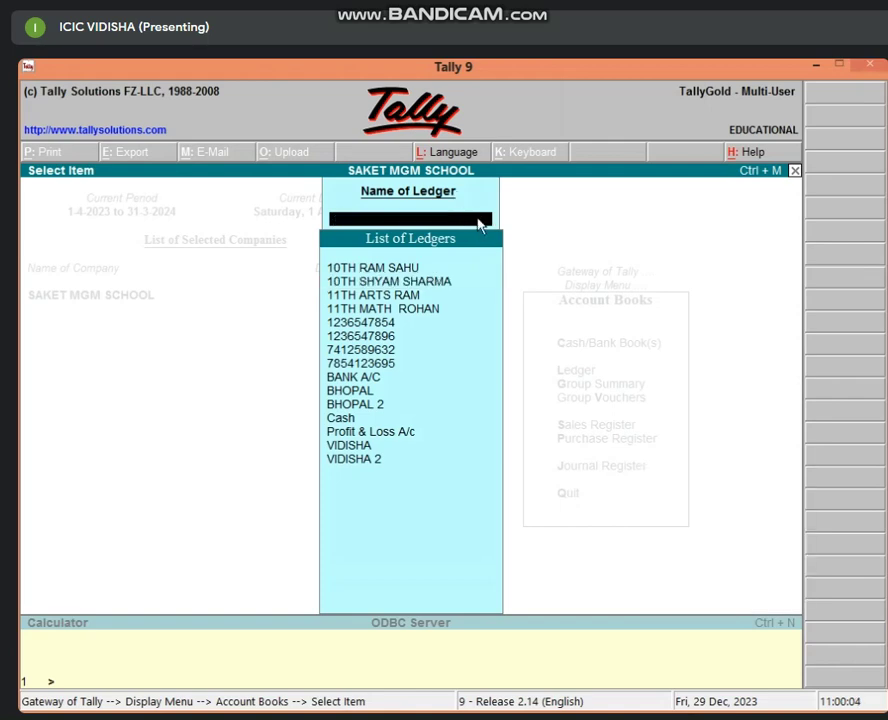
pyautogui.press('Escape')
pyautogui.press('Return')
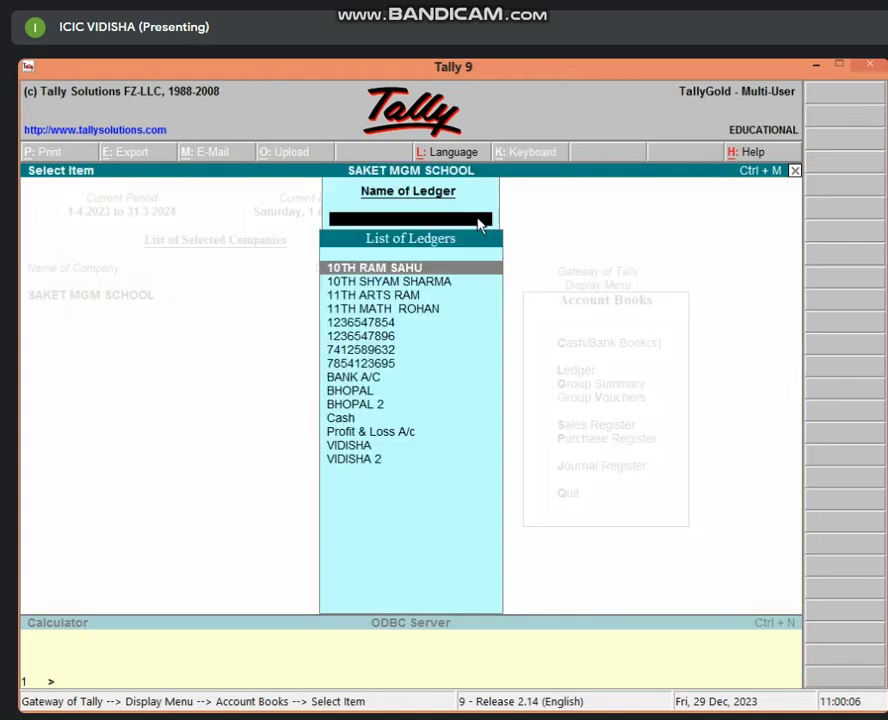
pyautogui.write('11')
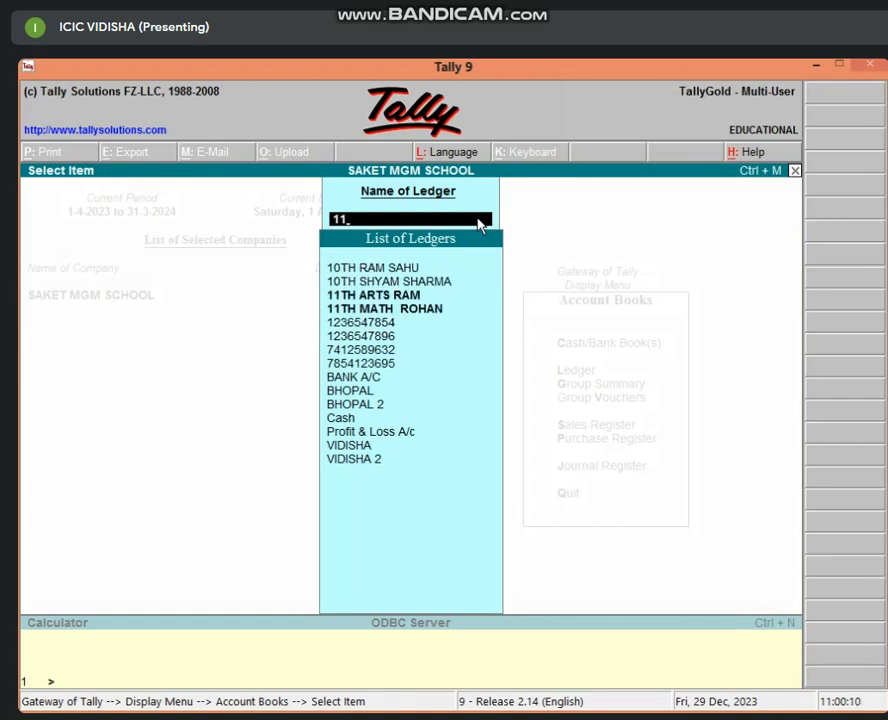
pyautogui.press('Down')
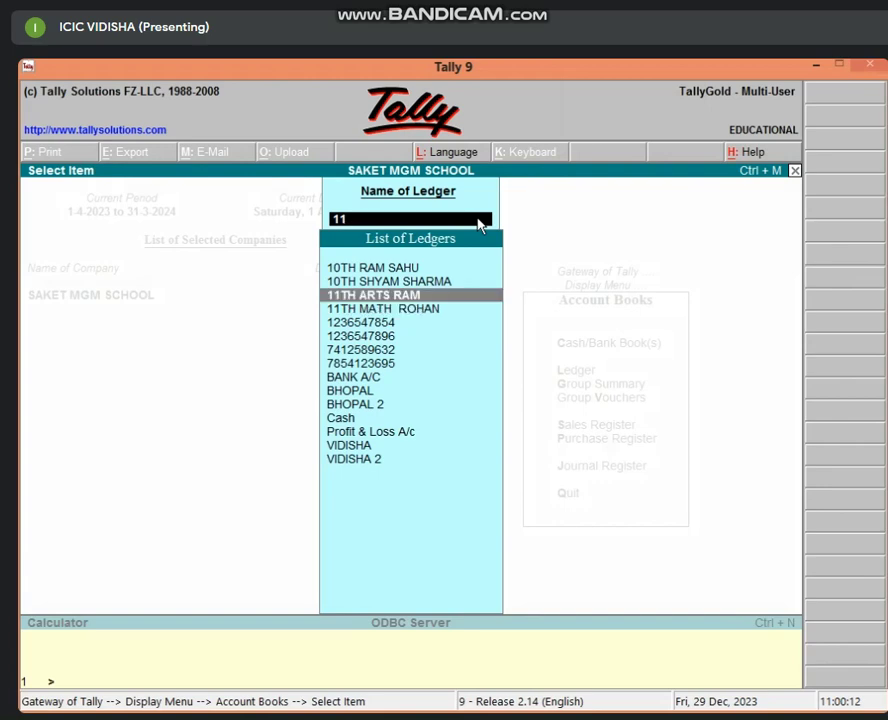
pyautogui.press('Down')
pyautogui.press('Return')
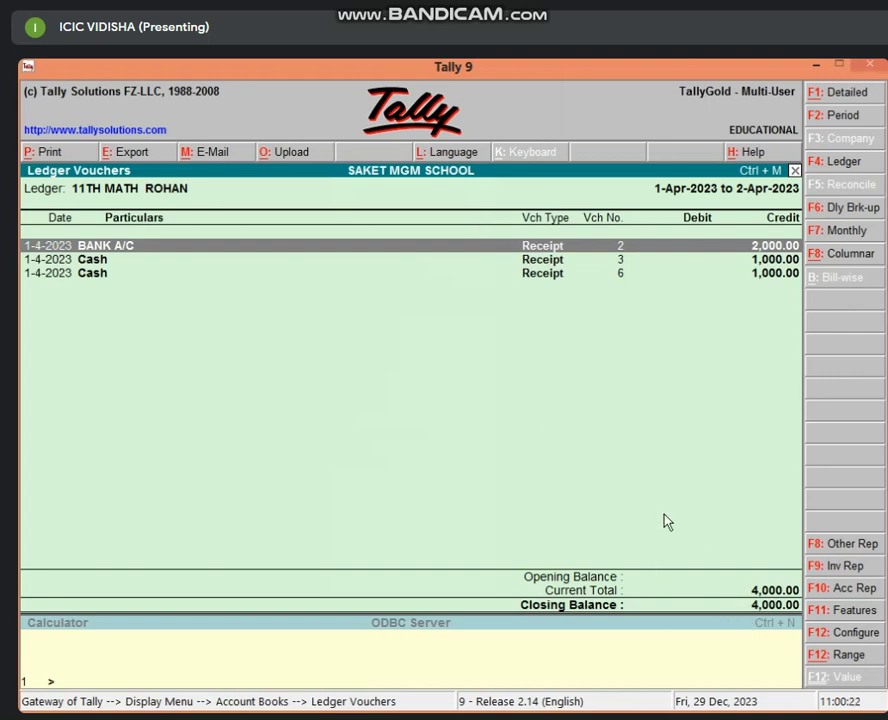
pyautogui.press('Escape')
pyautogui.press('Escape')
pyautogui.press('Escape')
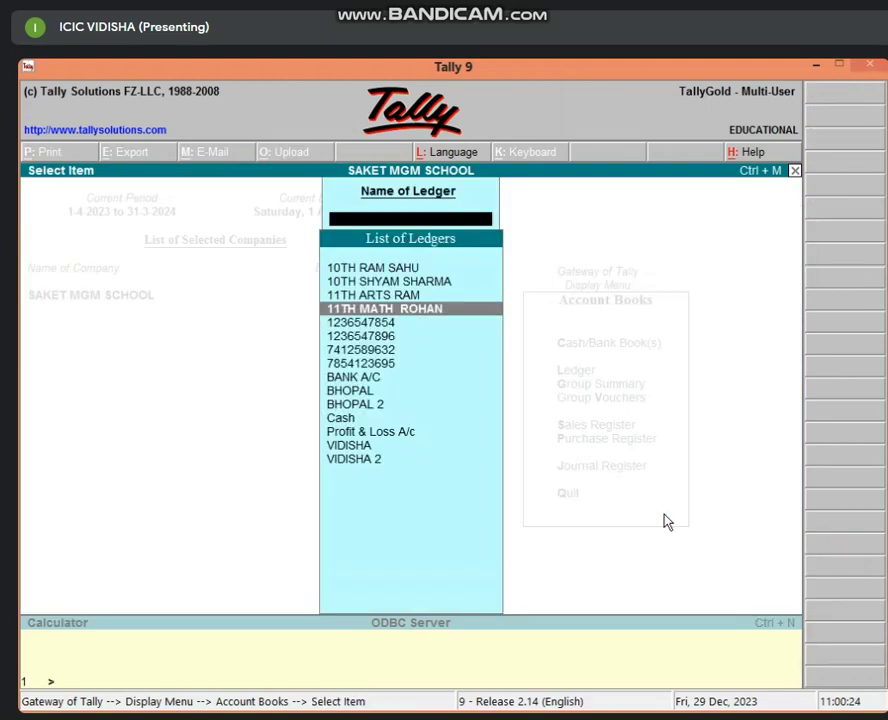
pyautogui.press('Escape')
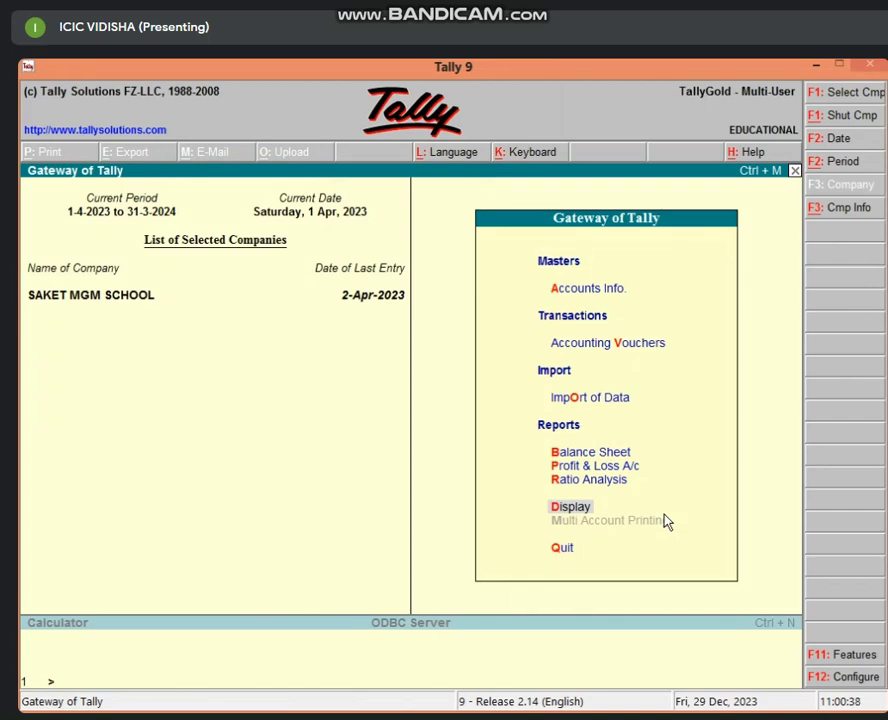
# Step: View the first 10th-class student's ledger vouchers again through the account books, and return to the Gateway of Tally
pyautogui.press('Return')
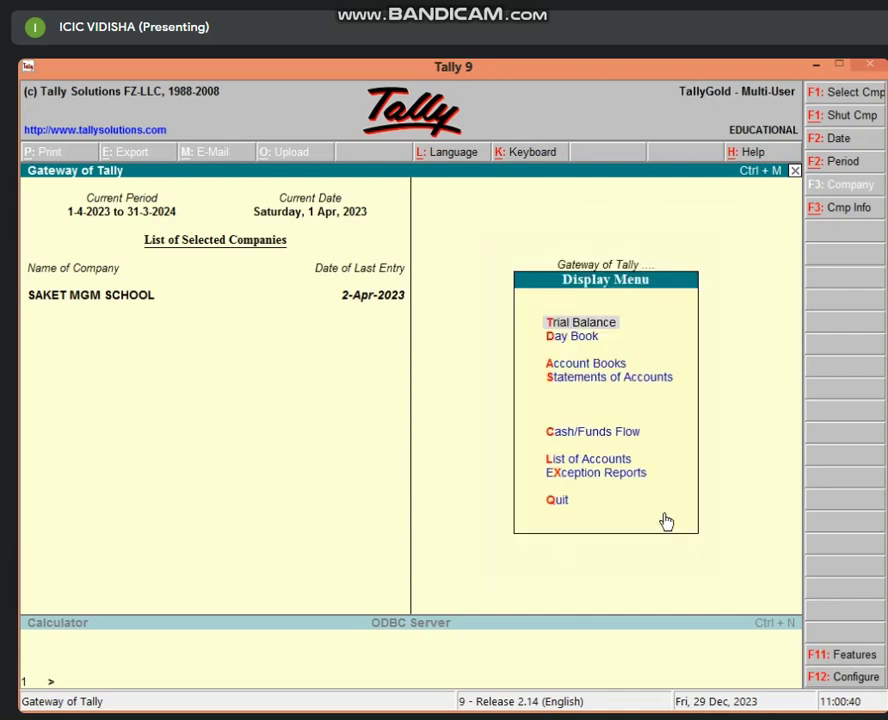
pyautogui.press('a')
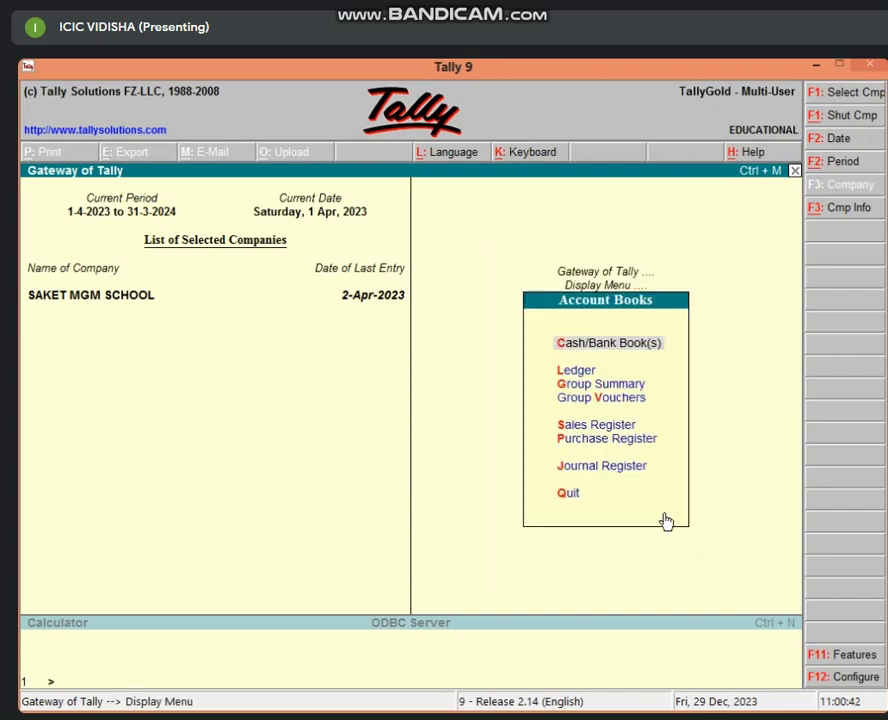
pyautogui.press('l')
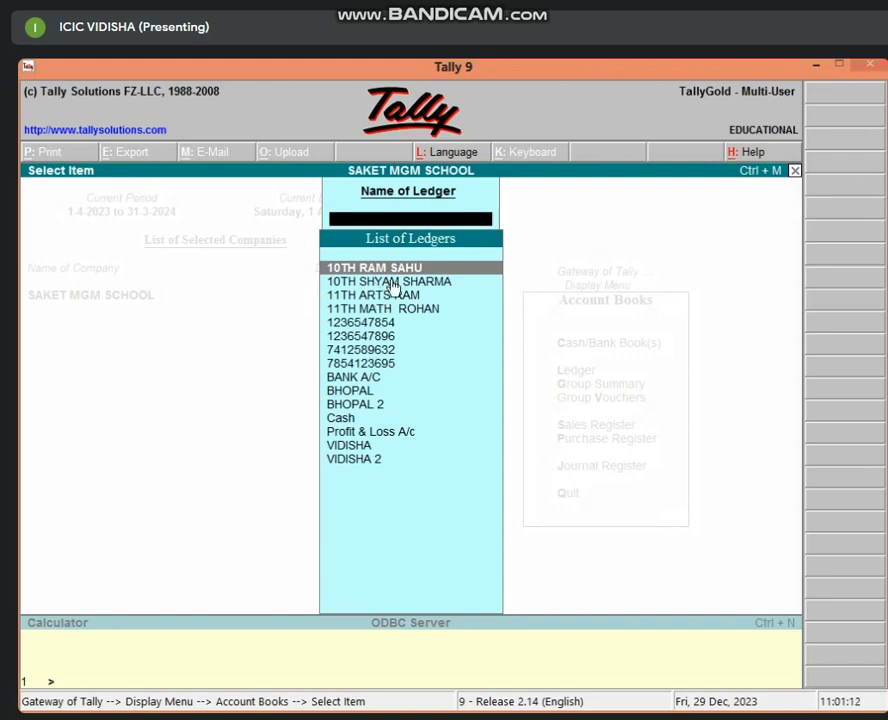
pyautogui.click(456, 266)
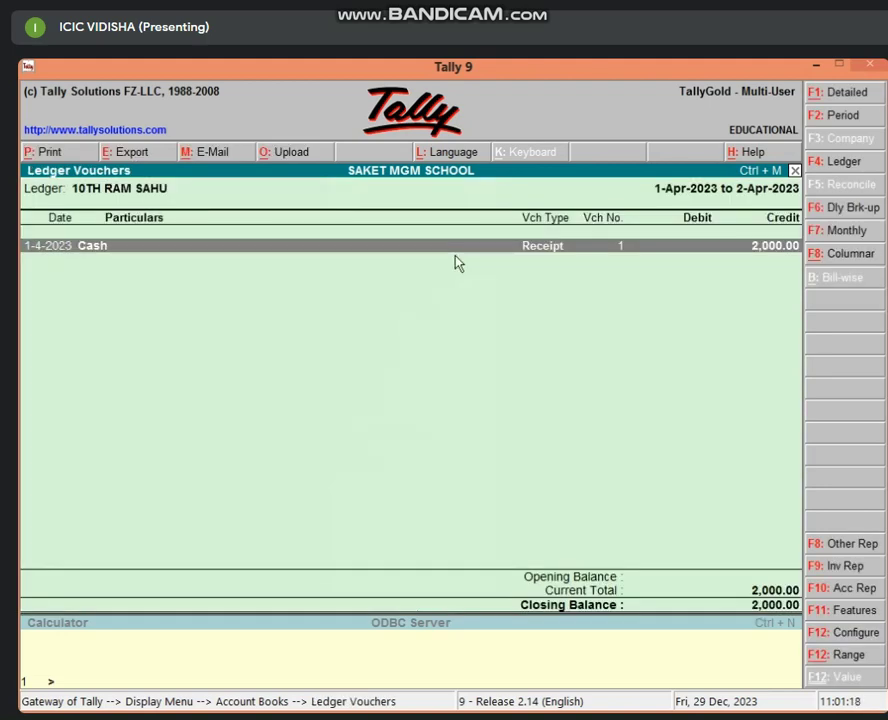
pyautogui.press('Escape')
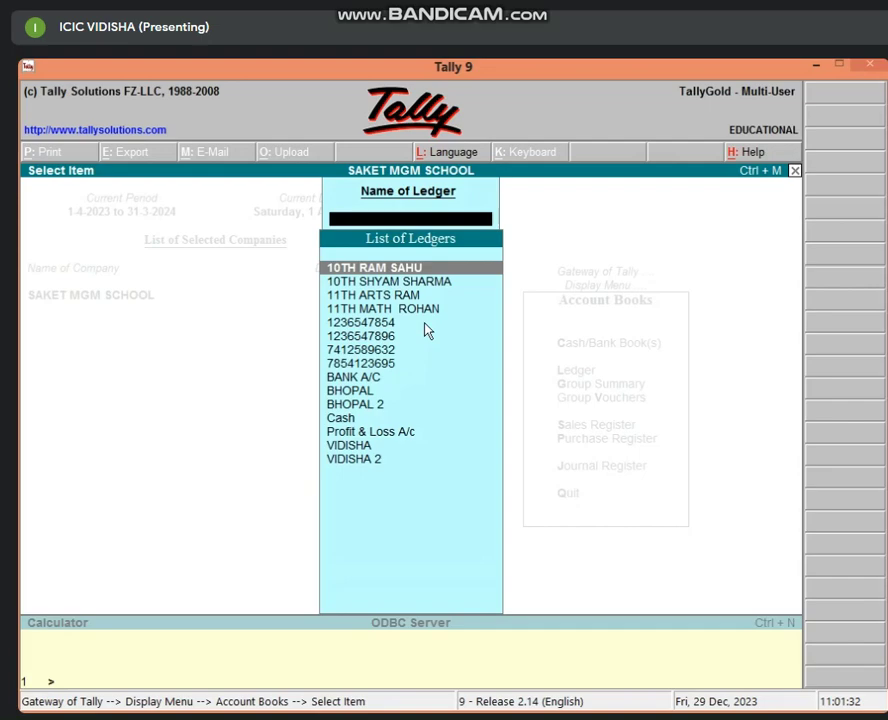
pyautogui.press('Escape')
pyautogui.press('Escape')
pyautogui.press('Escape')
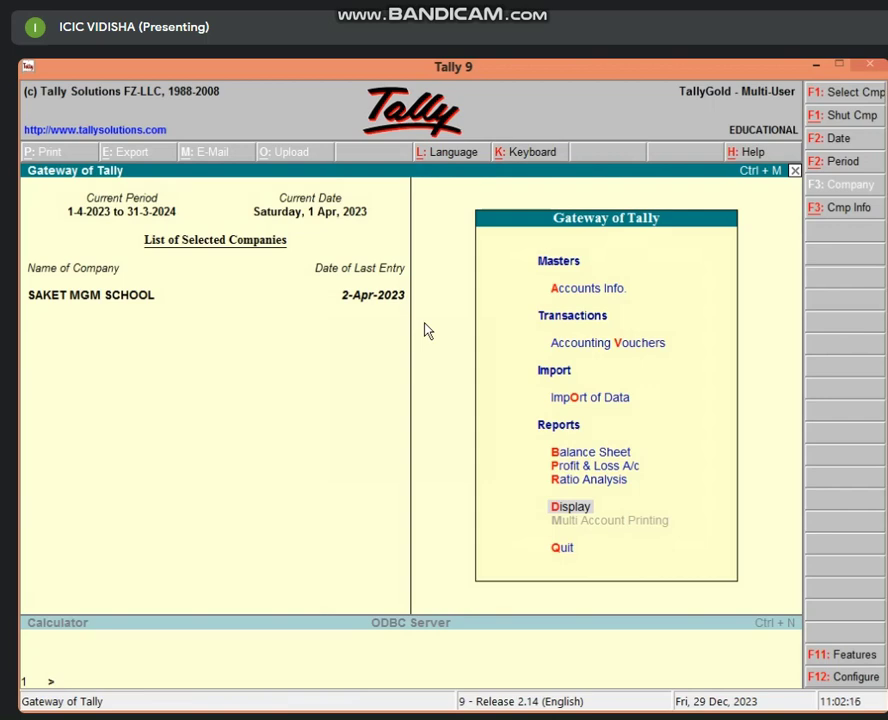
# Step: Open the SAKET MGM SCHOOL company for alteration, request its deletion, and decline it
pyautogui.hotkey('alt', 'F3')
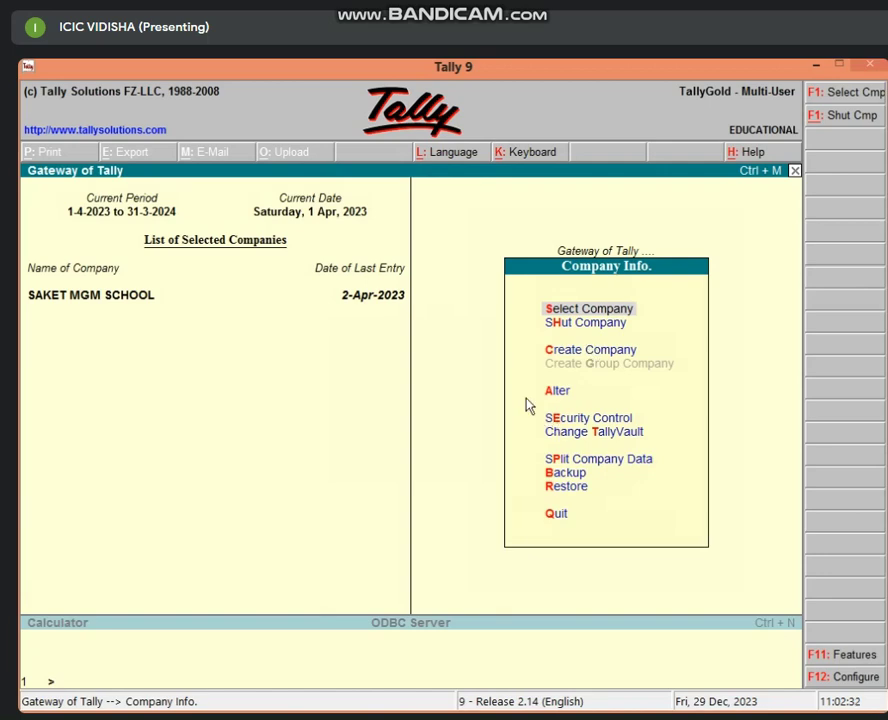
pyautogui.press('Return')
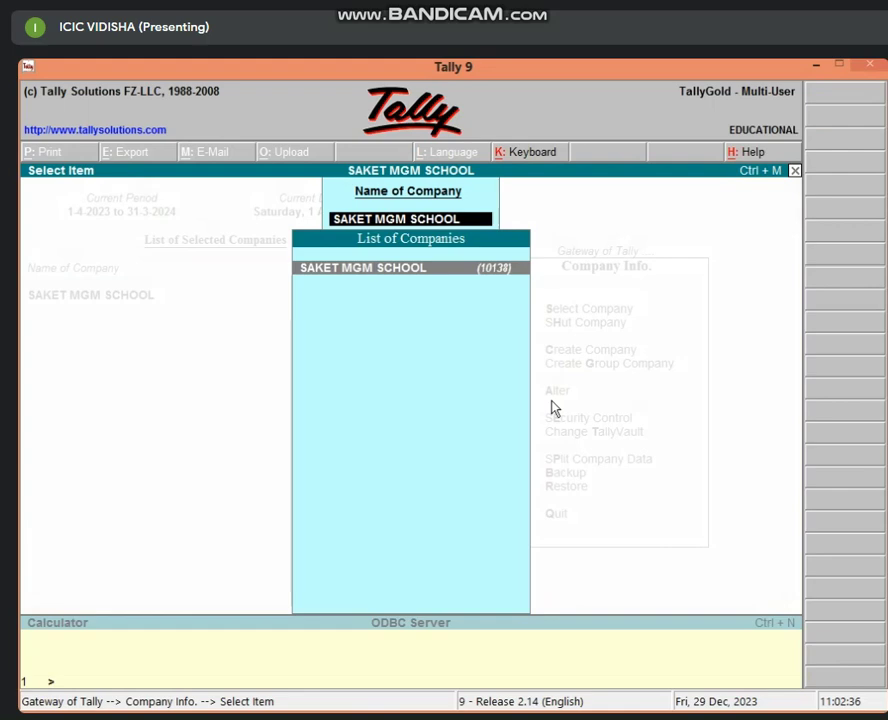
pyautogui.press('Return')
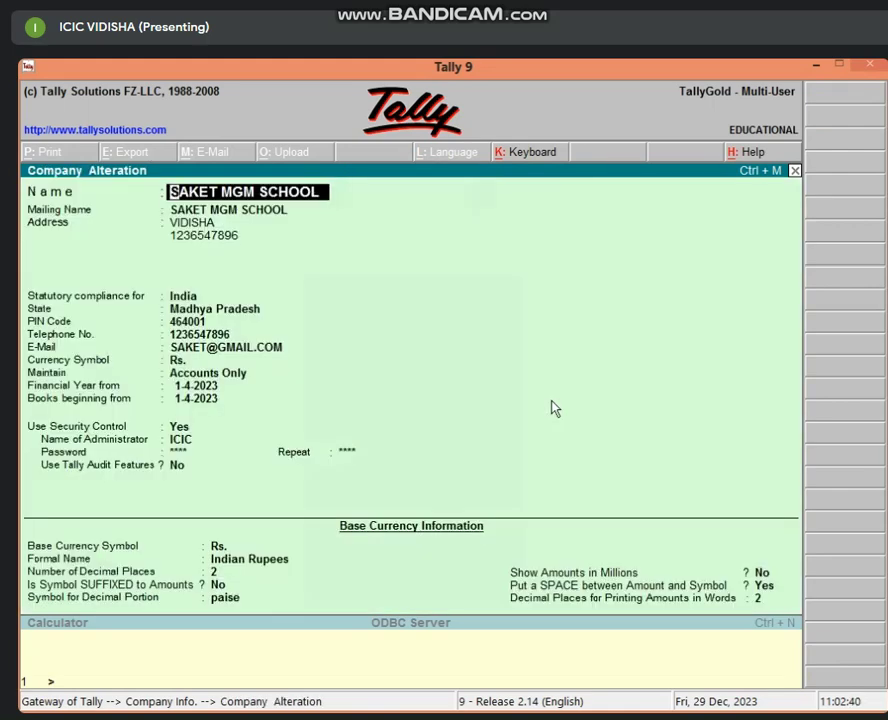
pyautogui.hotkey('alt', 'd')
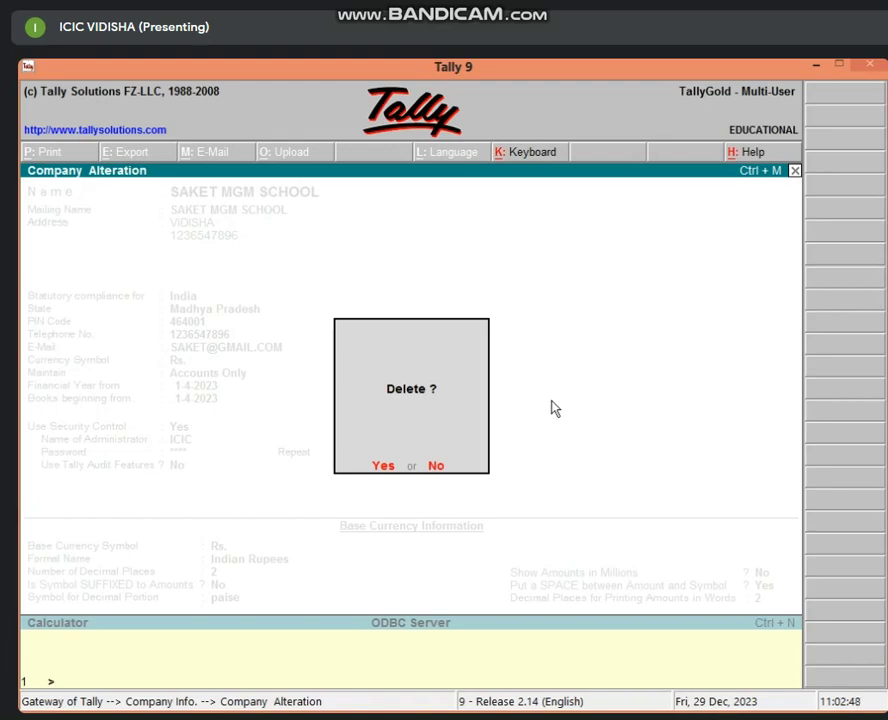
pyautogui.press('n')
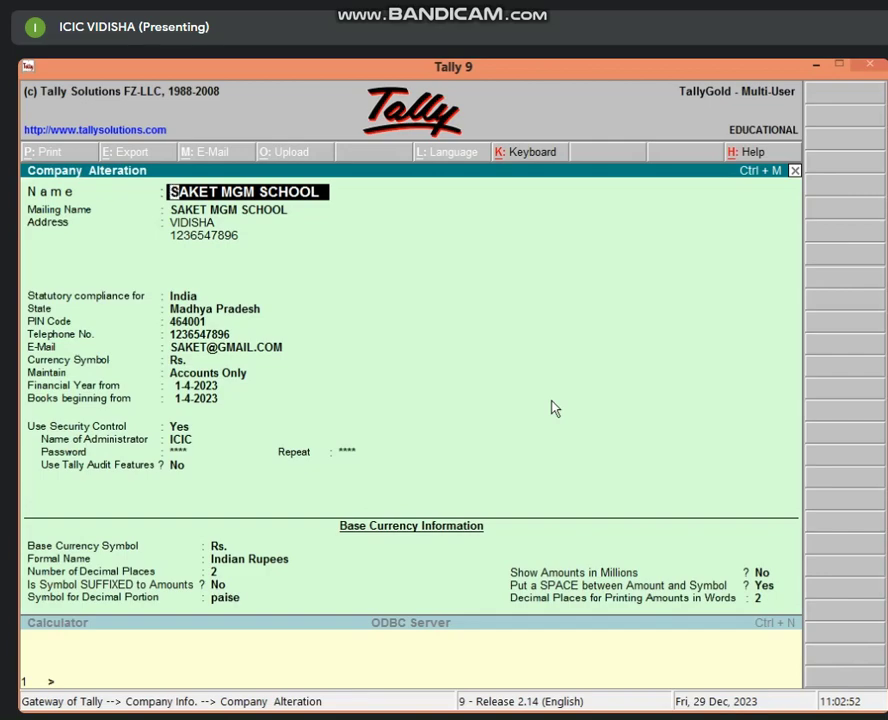
pyautogui.press('Escape')
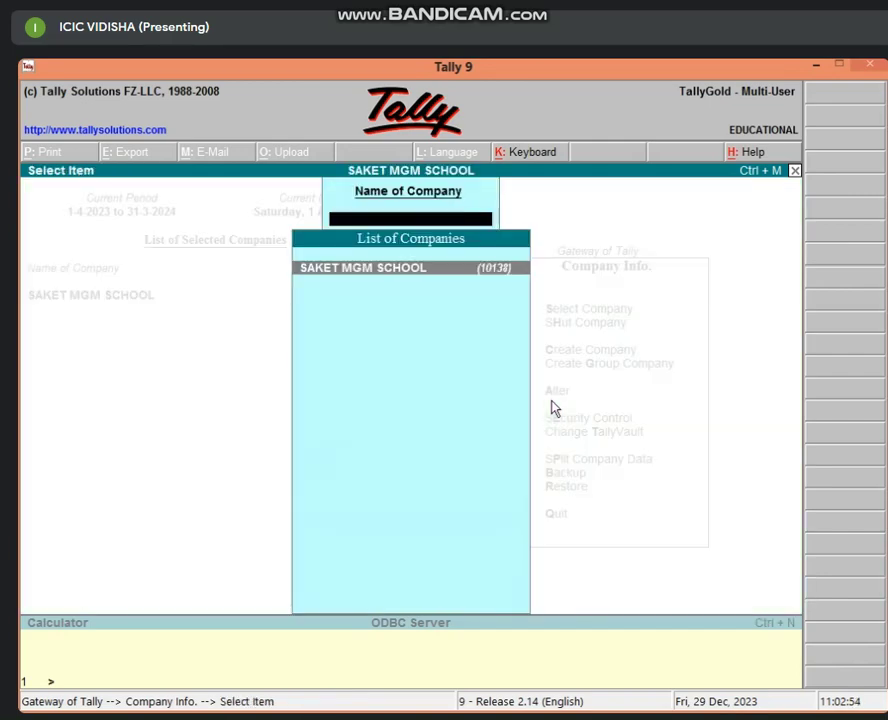
pyautogui.press('Escape')
pyautogui.press('Escape')
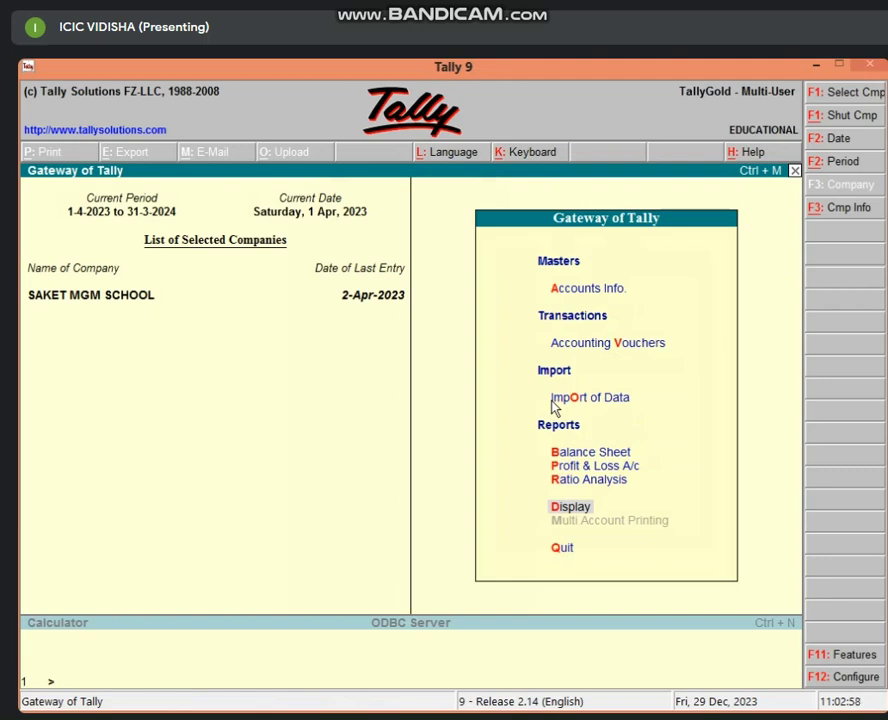
# Step: Repeat the deletion request from SAKET MGM SCHOOL's alteration screen, cancel it, and return to the Gateway of Tally without quitting
pyautogui.hotkey('alt', 'F3')
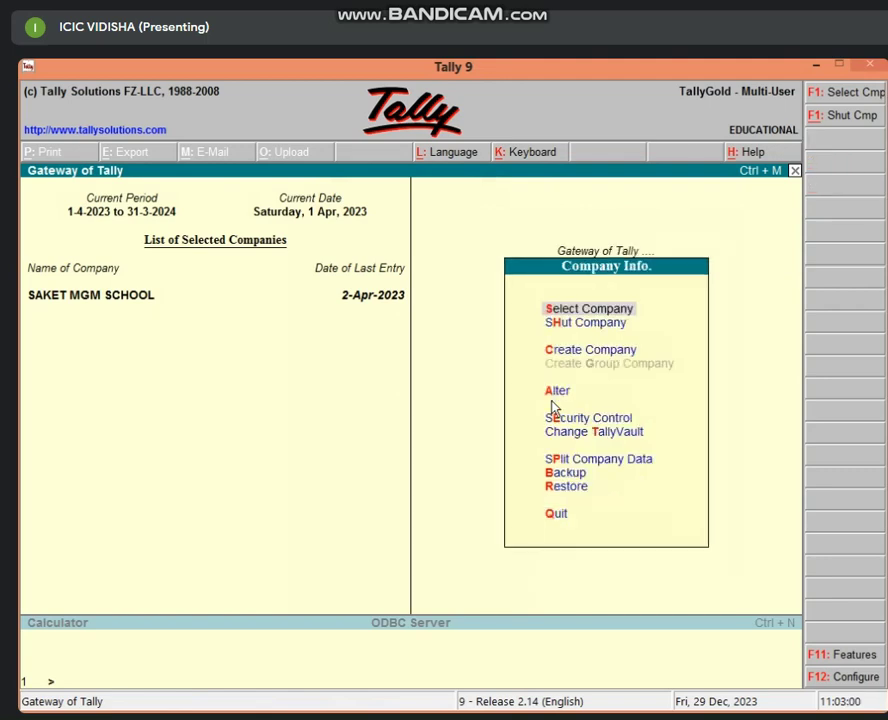
pyautogui.press('Return')
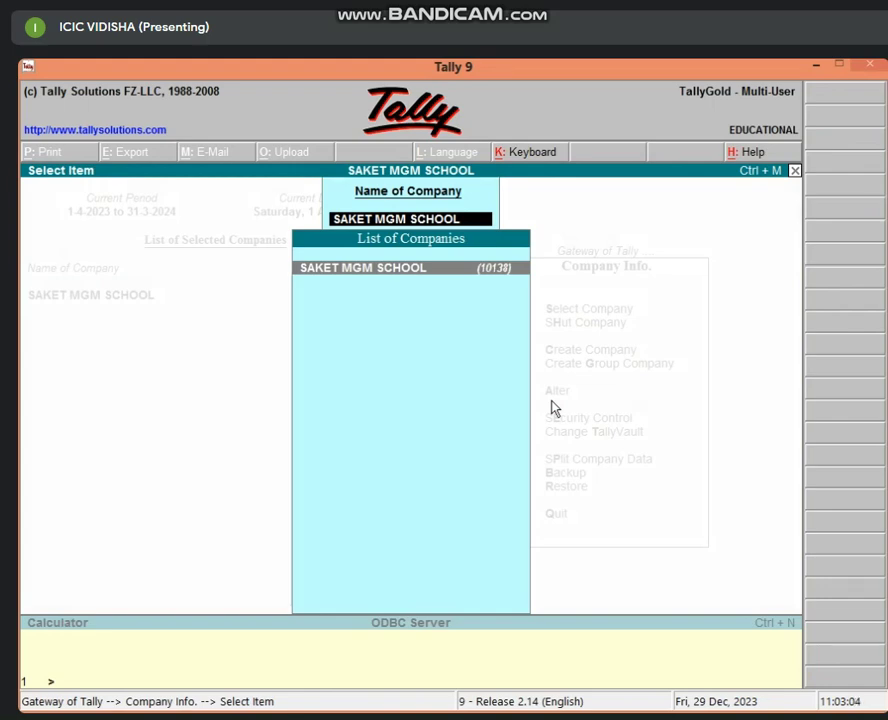
pyautogui.press('Return')
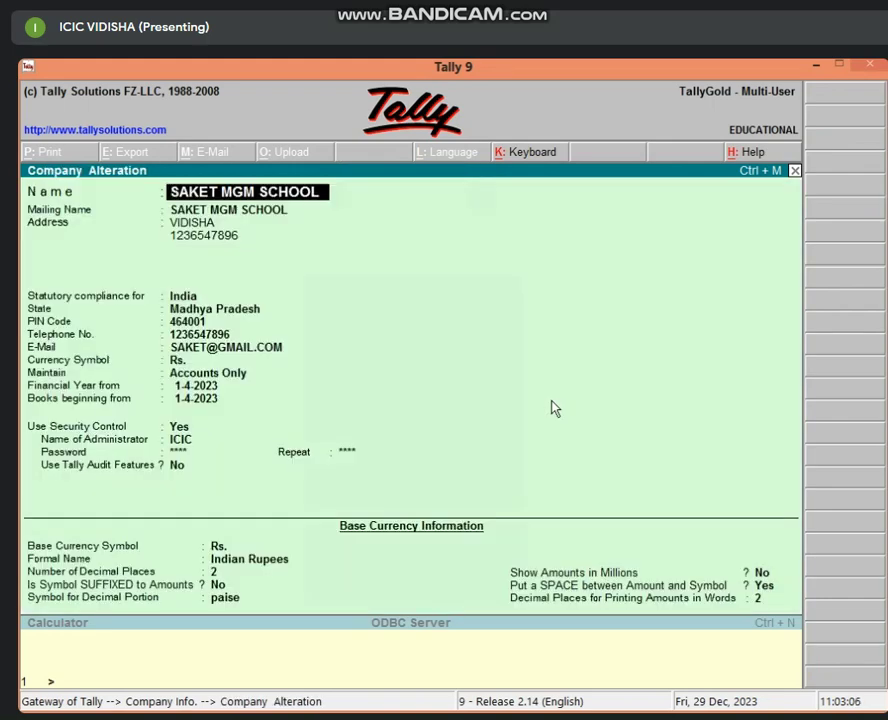
pyautogui.hotkey('alt', 'd')
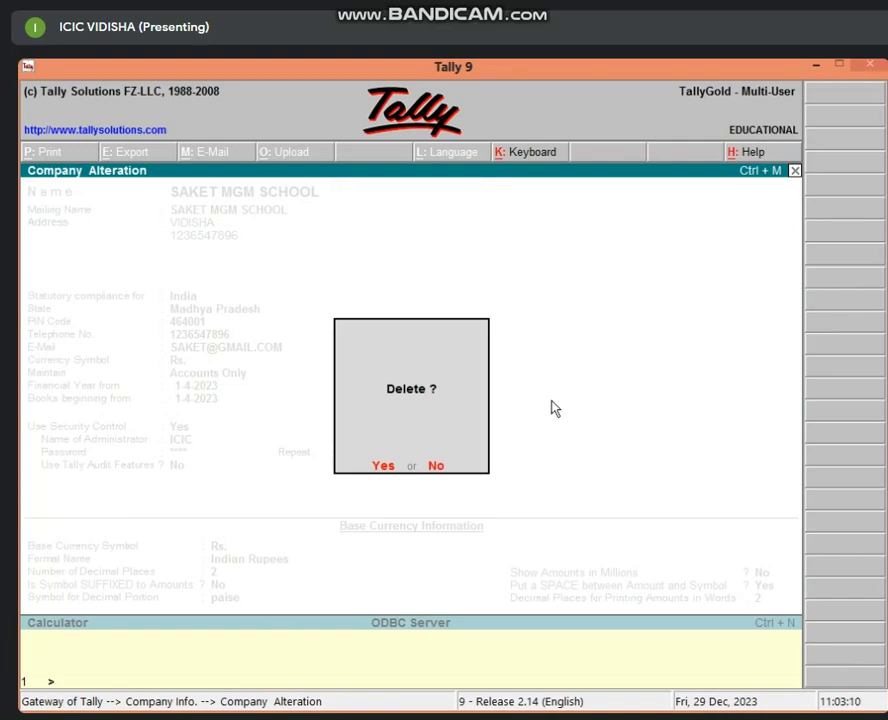
pyautogui.press('Escape')
pyautogui.press('Escape')
pyautogui.press('y')
pyautogui.press('Escape')
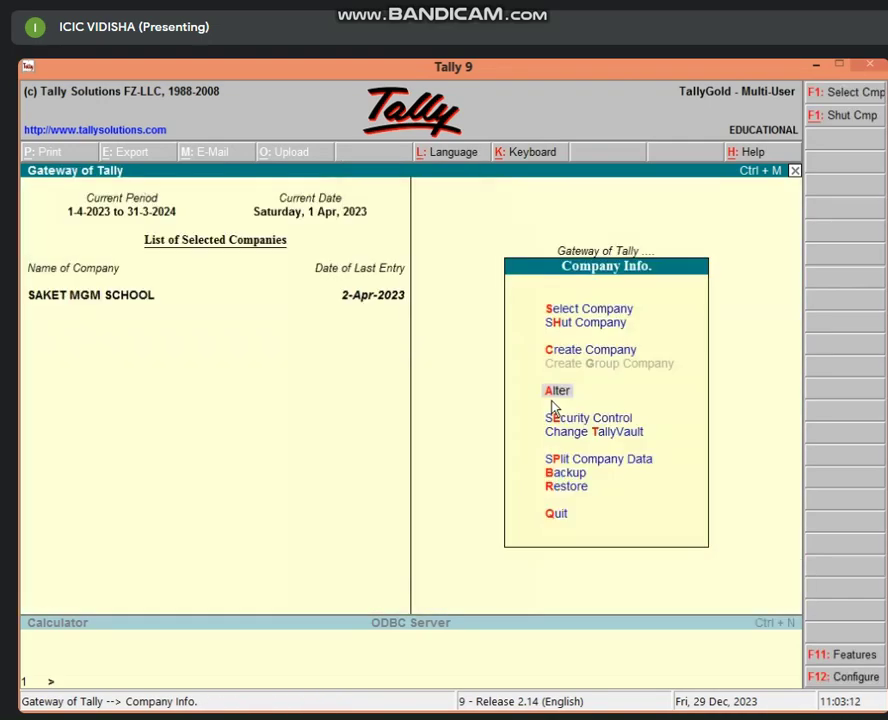
pyautogui.press('Escape')
pyautogui.press('Escape')
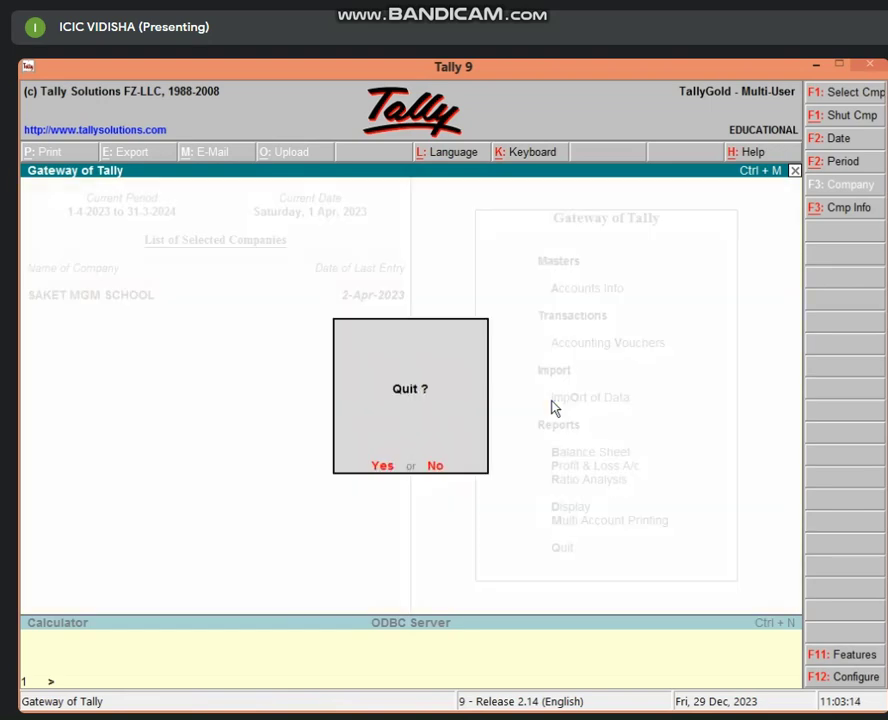
pyautogui.press('Escape')
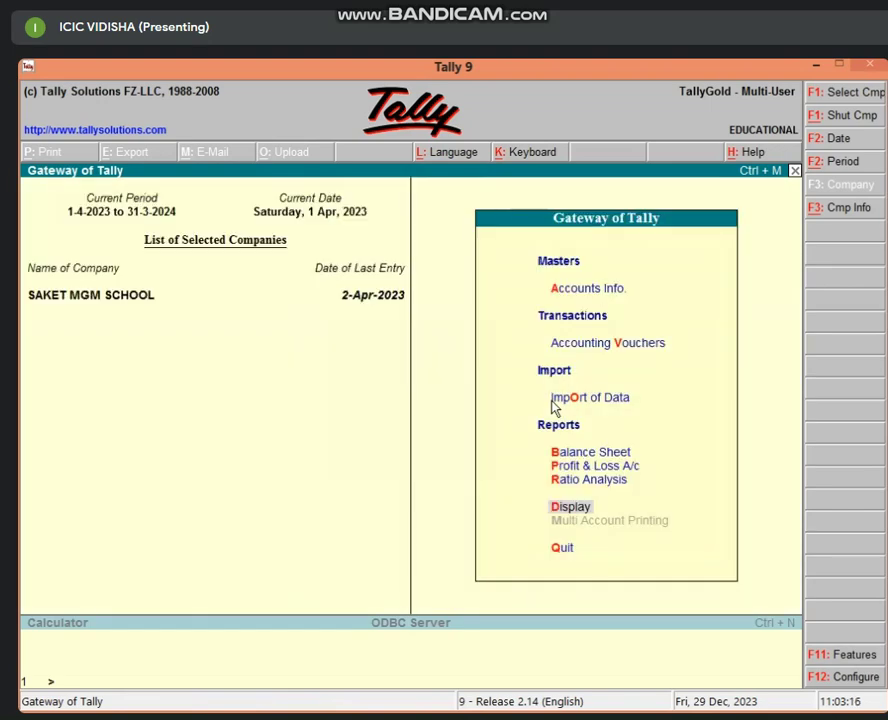